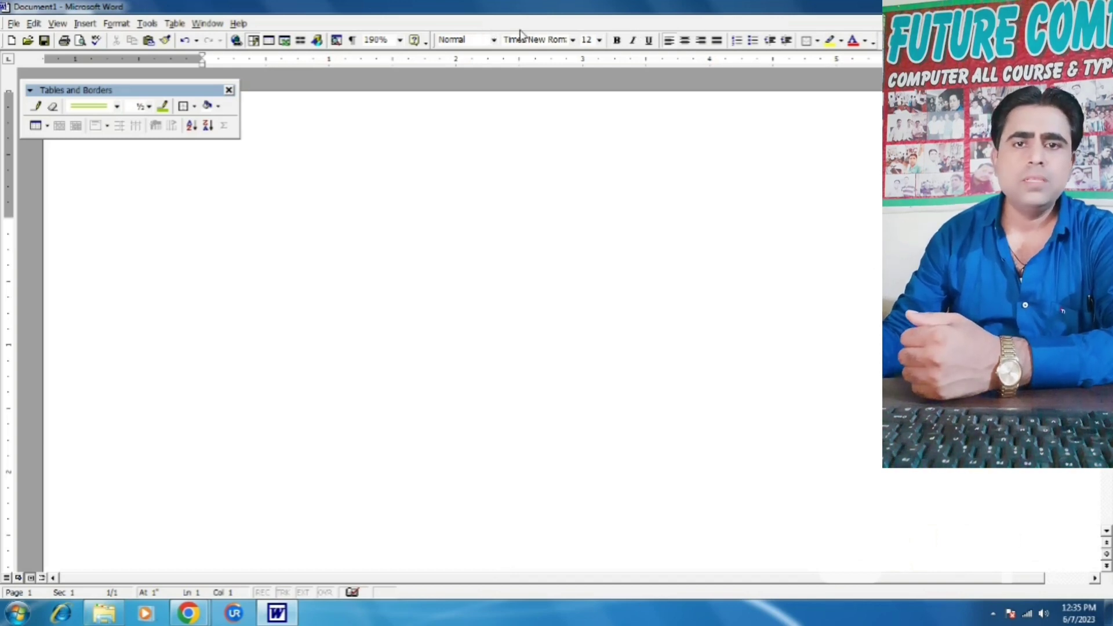
Turn on the Drawing toolbar from the toolbar list, alongside Tables and Borders.
right_click(793, 34)
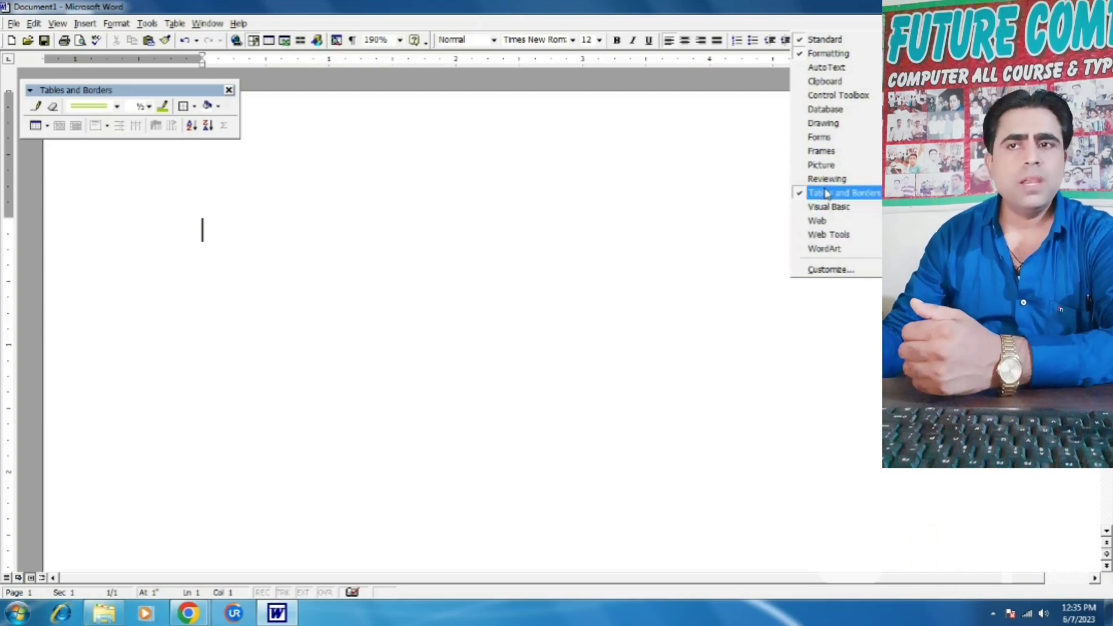
click(823, 124)
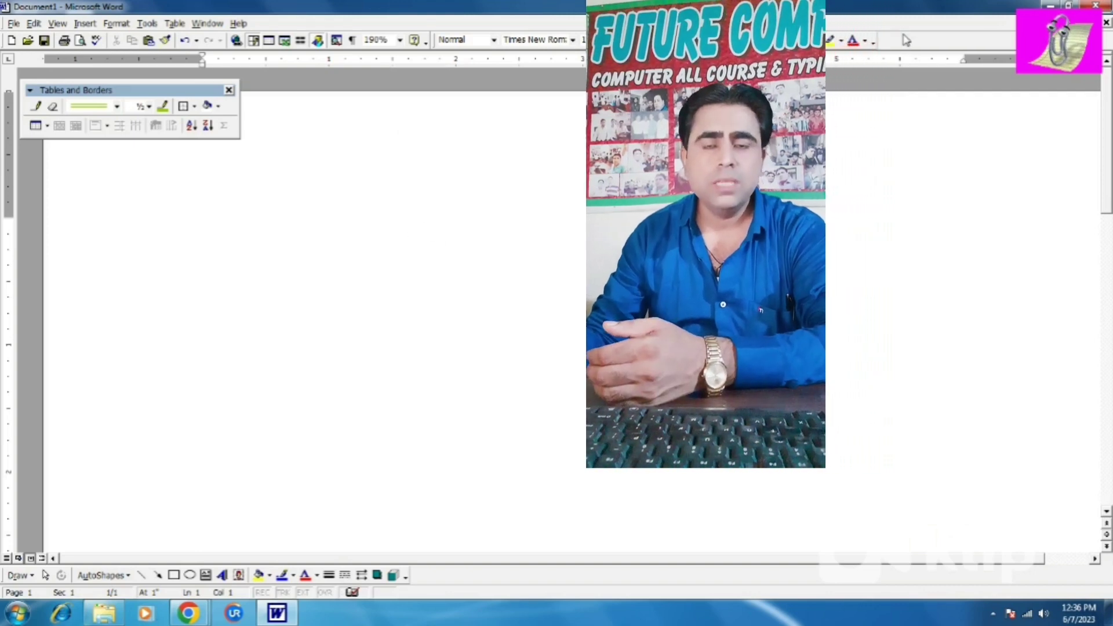
right_click(908, 41)
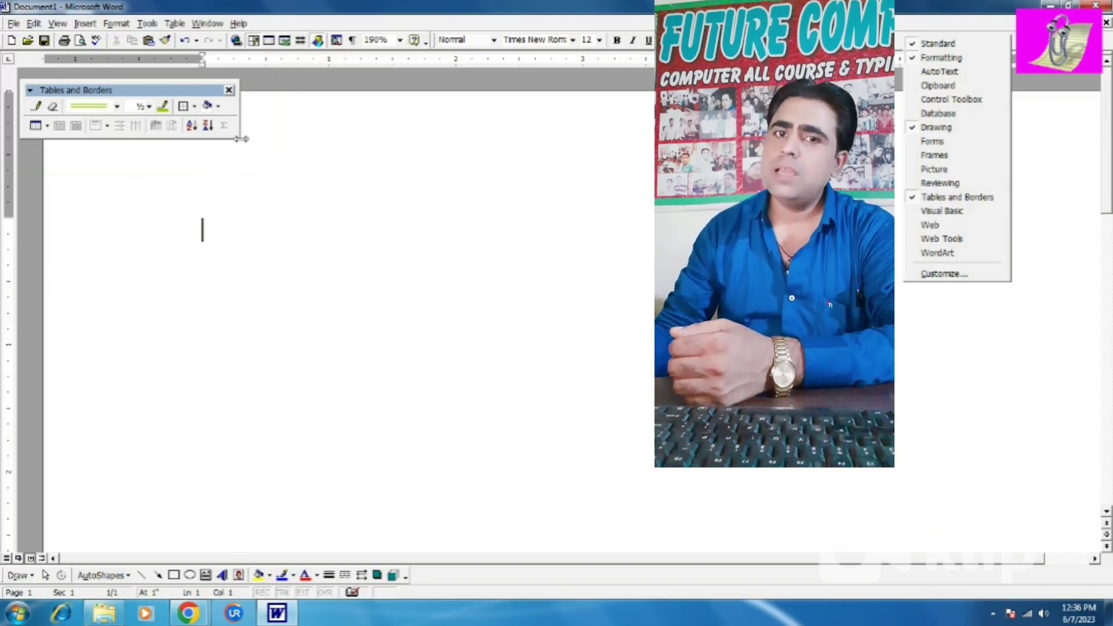
Hide the Tables and Borders toolbar, then re-enable it through View > Toolbars.
click(957, 198)
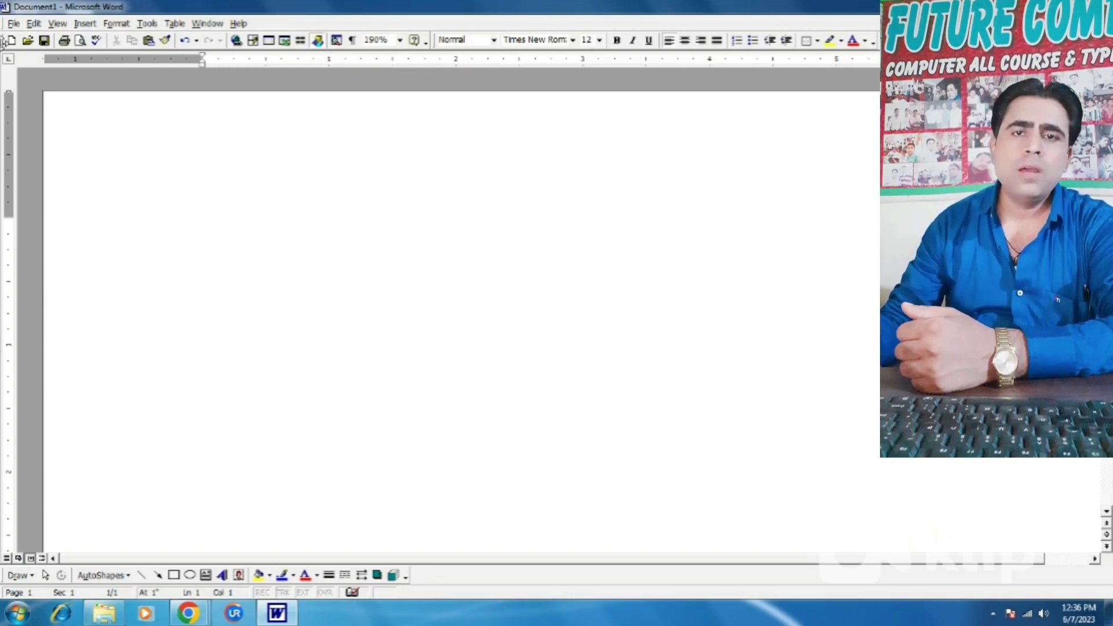
click(57, 24)
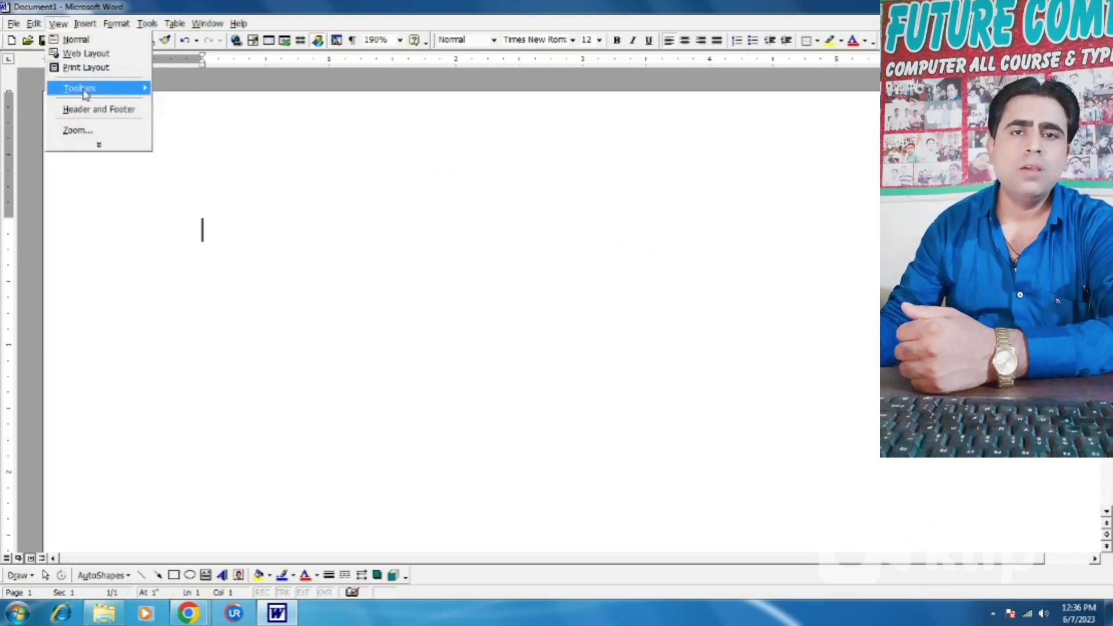
mouse_move(80, 88)
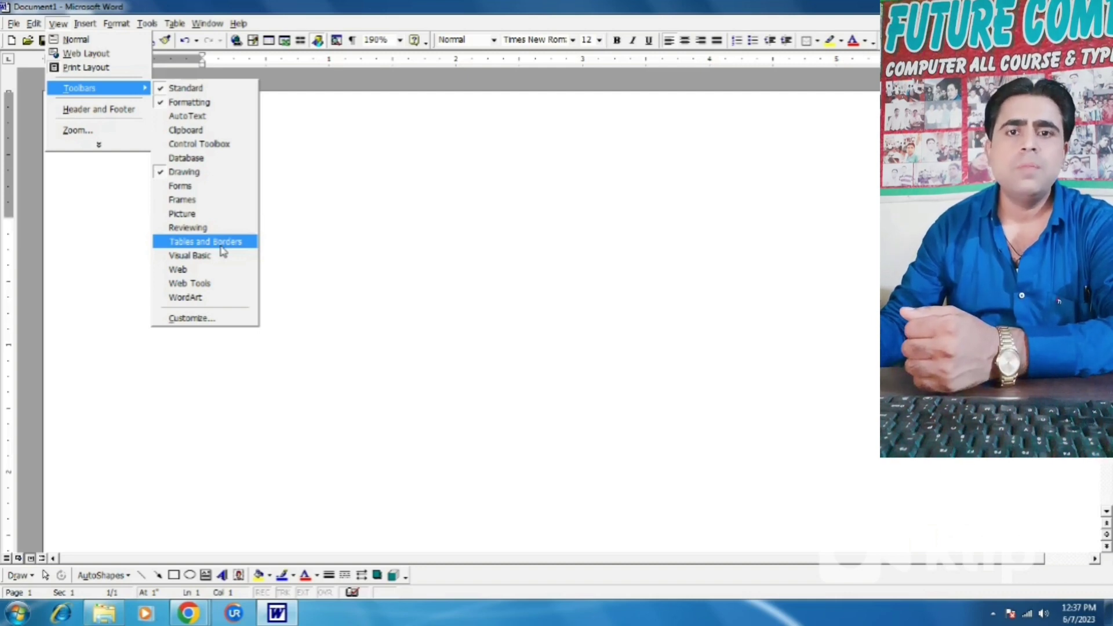
click(221, 246)
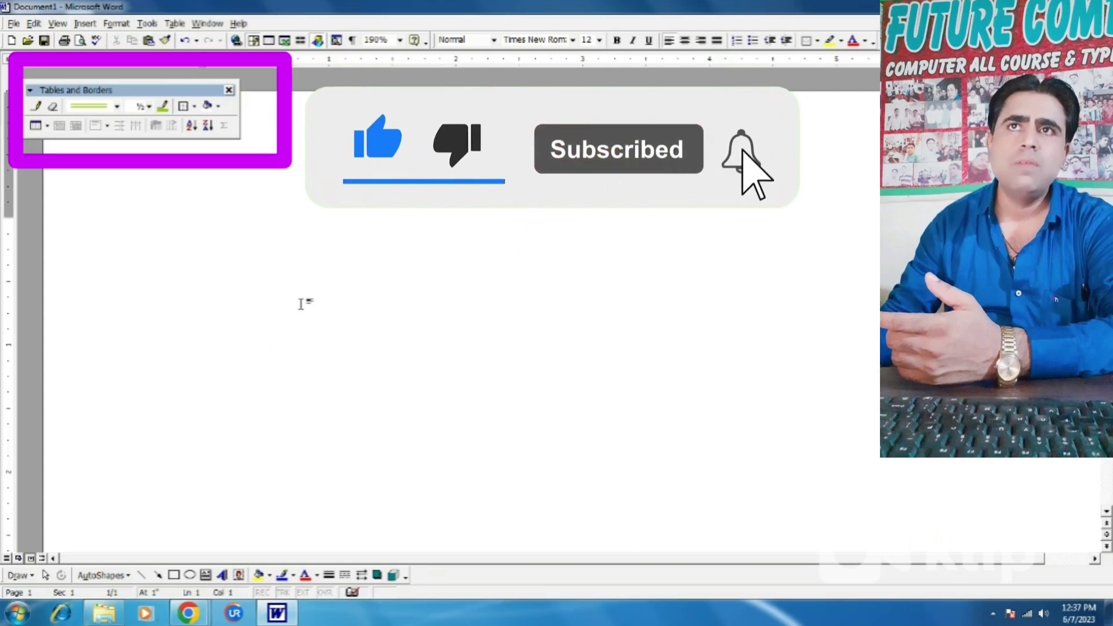
Draw a light green table outline and divide it into two rows and two columns.
click(43, 109)
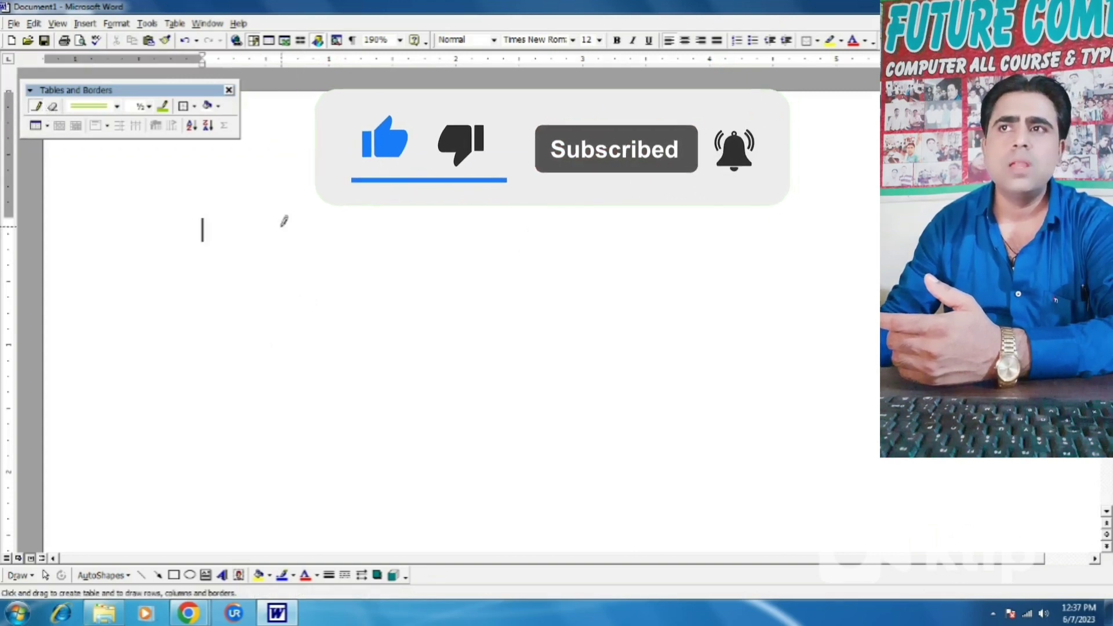
drag(283, 219, 647, 384)
drag(285, 297, 530, 285)
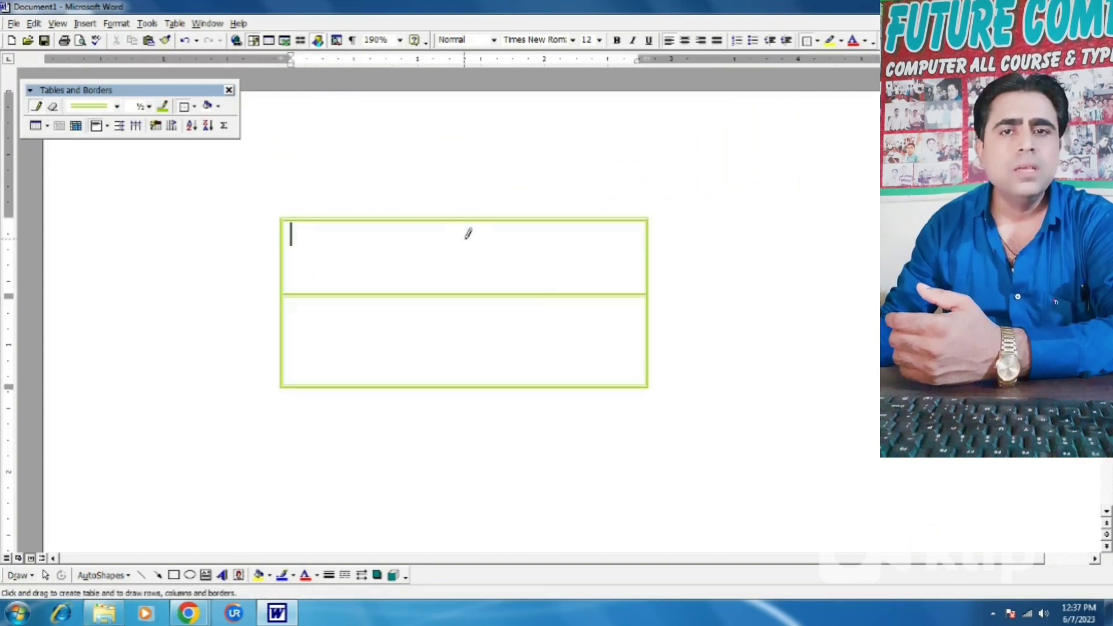
drag(458, 222, 458, 386)
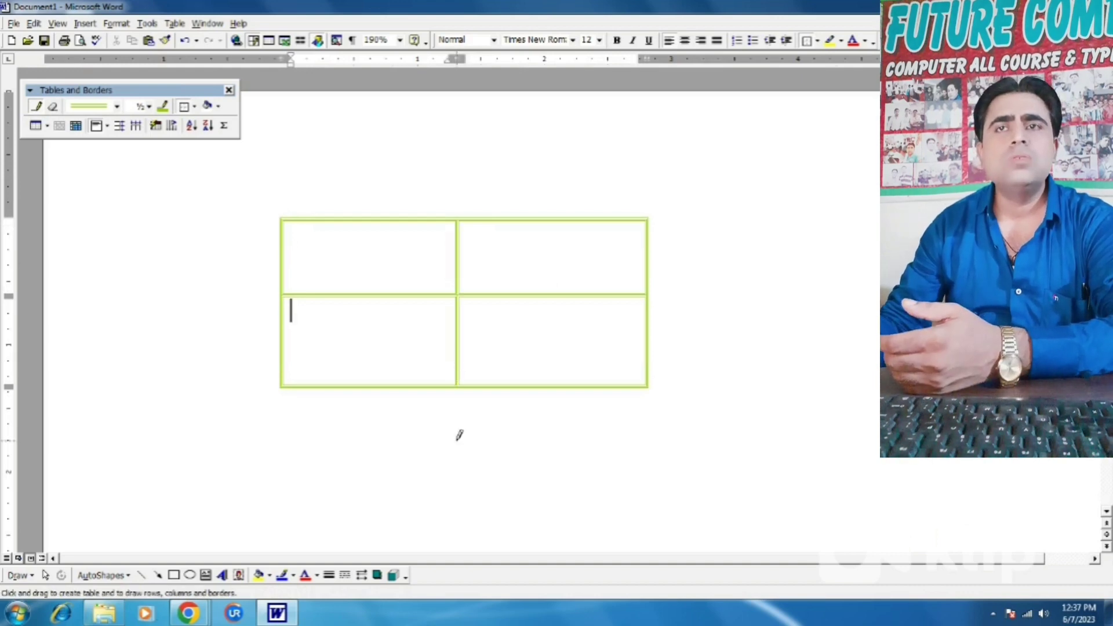